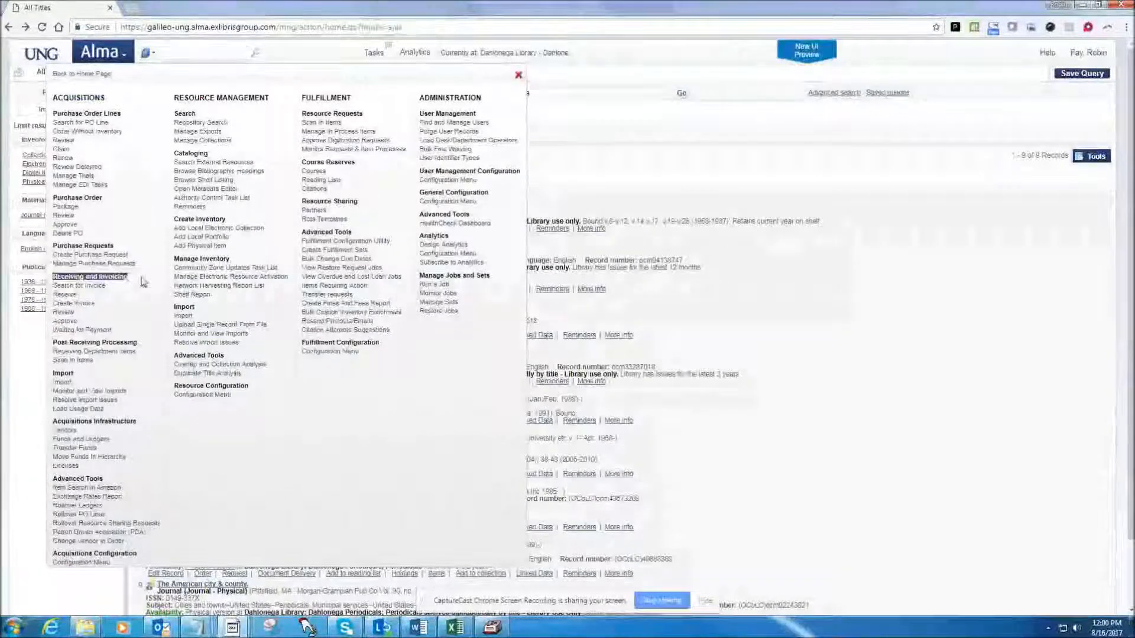
Open the page for receiving new material and search its order lines for atlanta.
{"action": "left_click", "coordinate": [67, 296]}
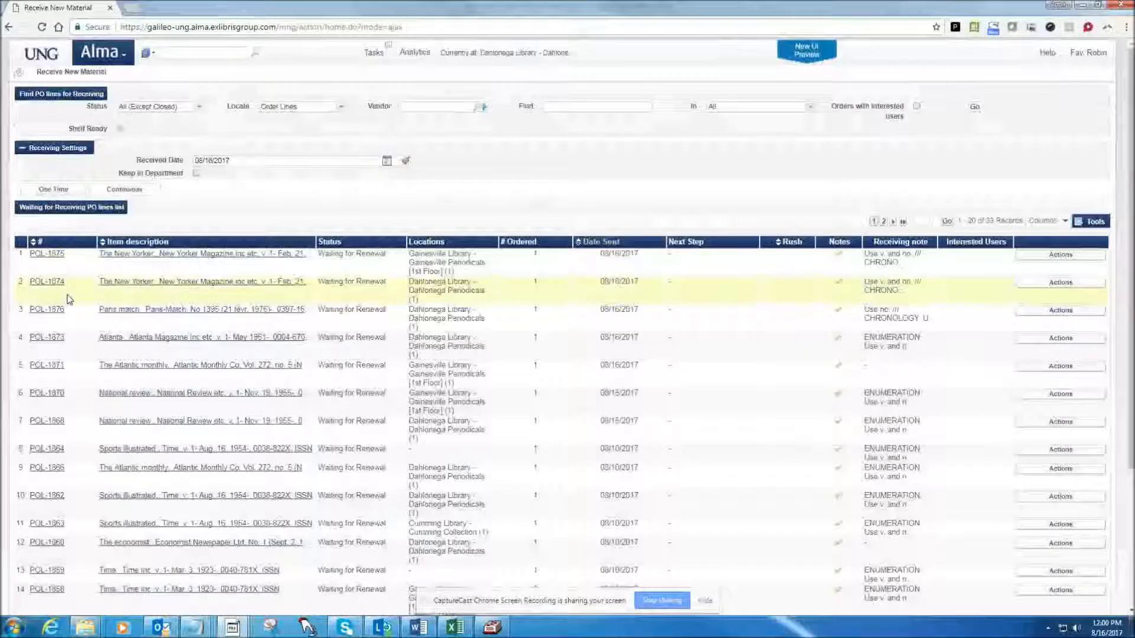
{"action": "left_click", "coordinate": [549, 109]}
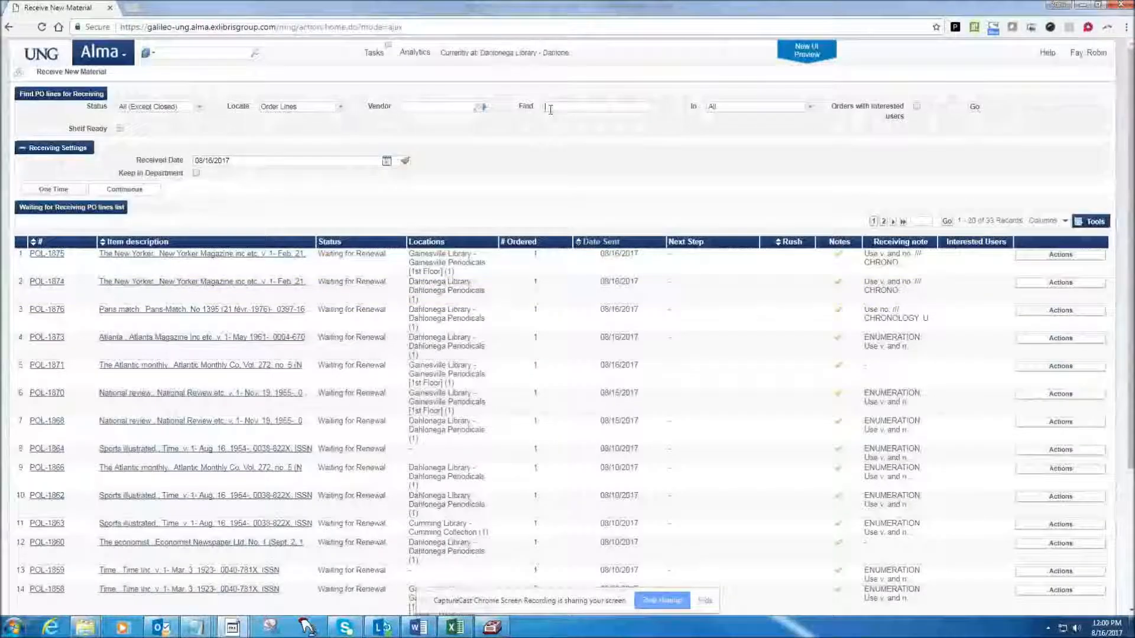
{"action": "type", "text": "atlanta"}
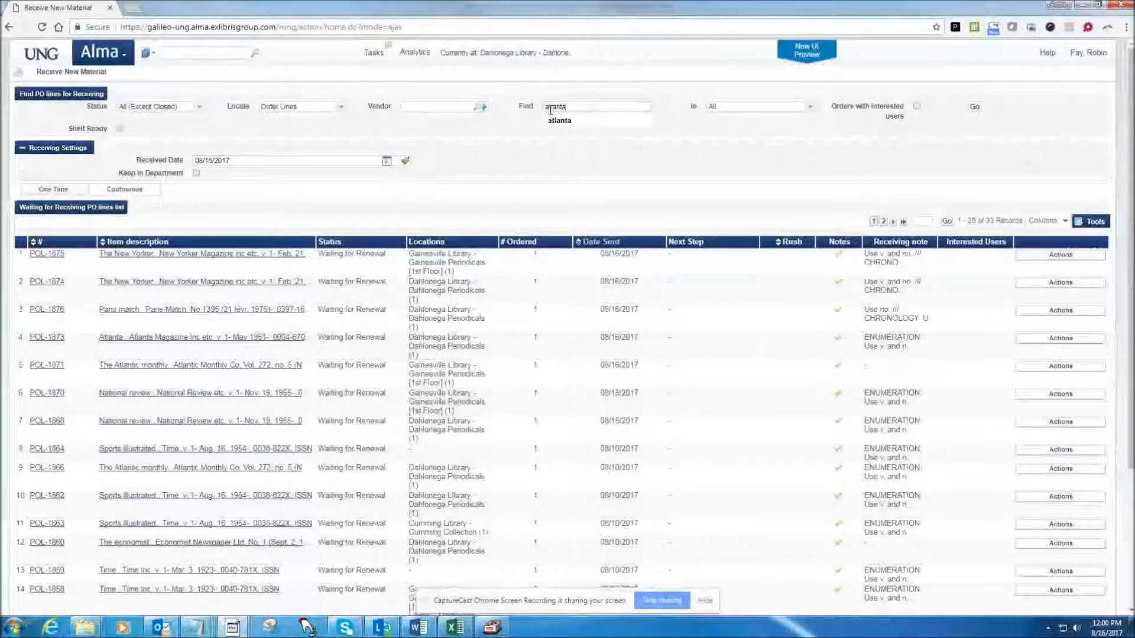
{"action": "key", "text": "Return"}
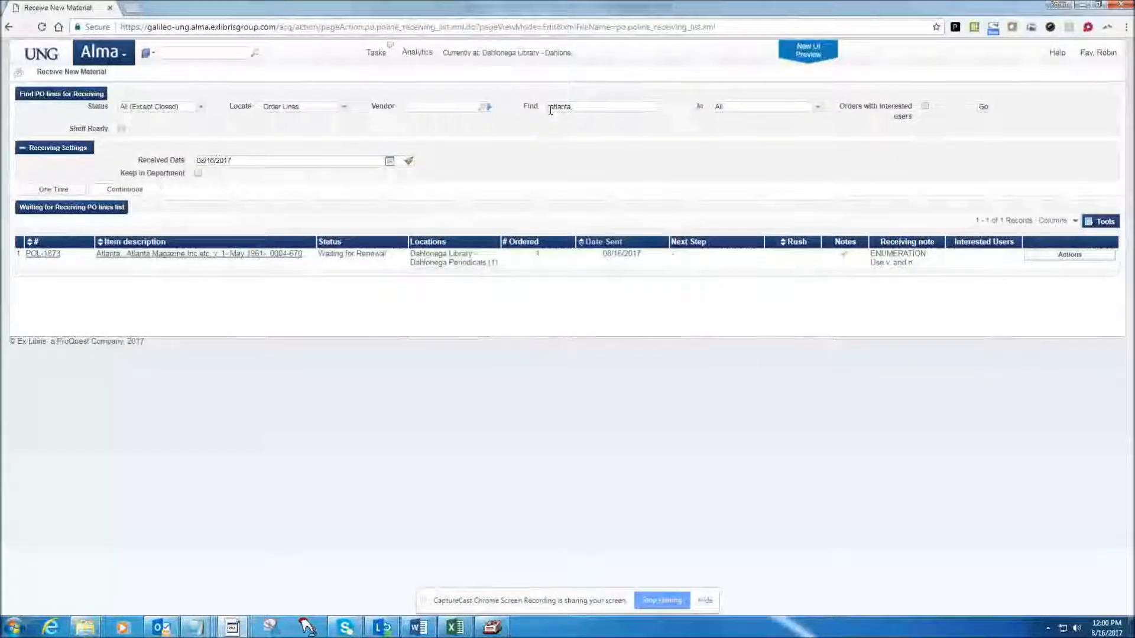
Show the continuous order lines and sort them by item description.
{"action": "left_click", "coordinate": [124, 190]}
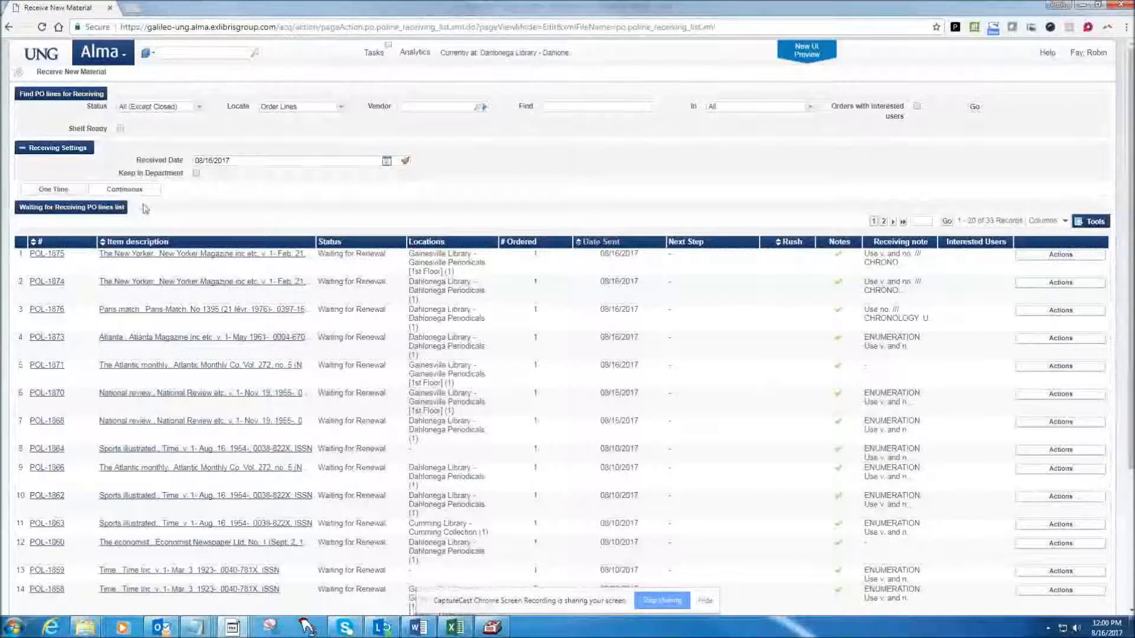
{"action": "left_click", "coordinate": [104, 244]}
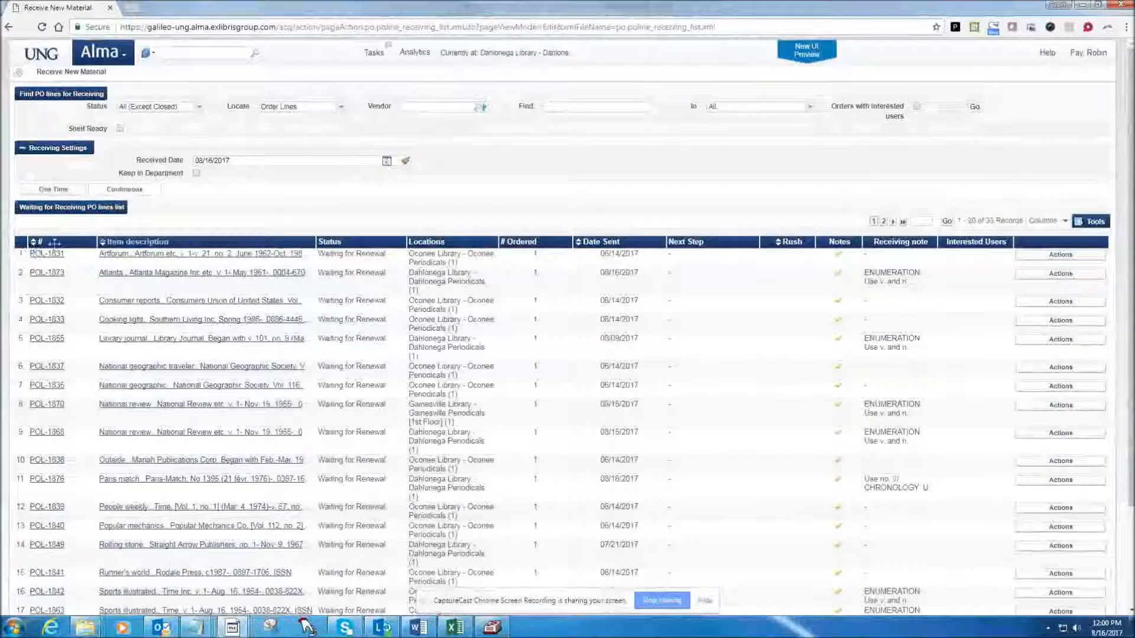
Search the continuous order lines for atlanta and open the Atlanta magazine line for receiving.
{"action": "left_click", "coordinate": [573, 107]}
{"action": "type", "text": "atlanta"}
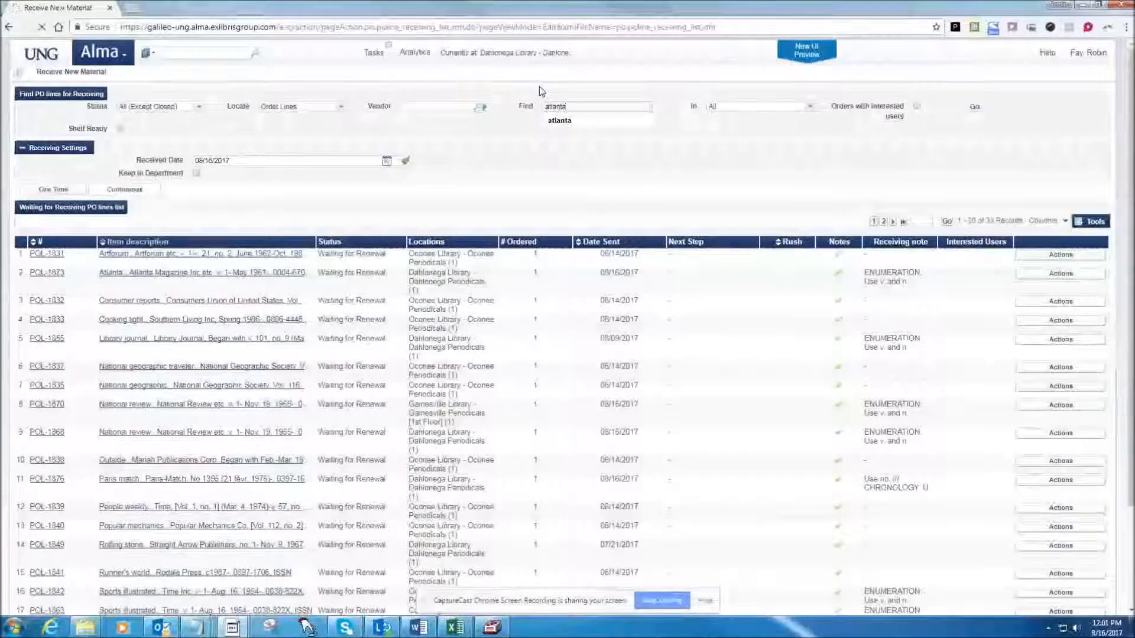
{"action": "key", "text": "Return"}
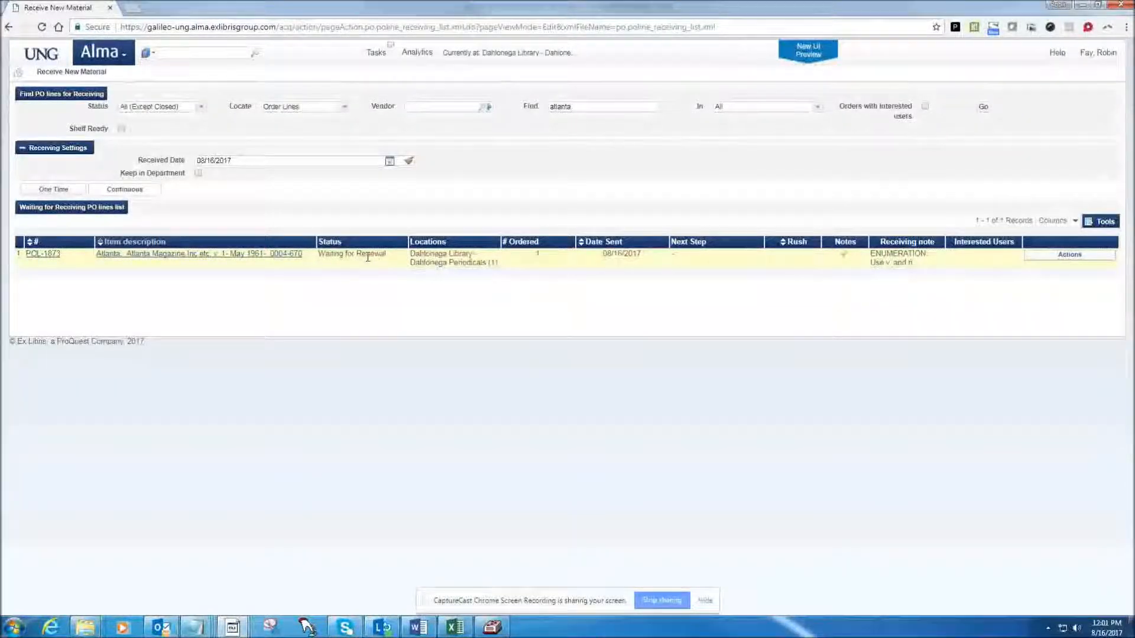
{"action": "left_click", "coordinate": [1059, 259]}
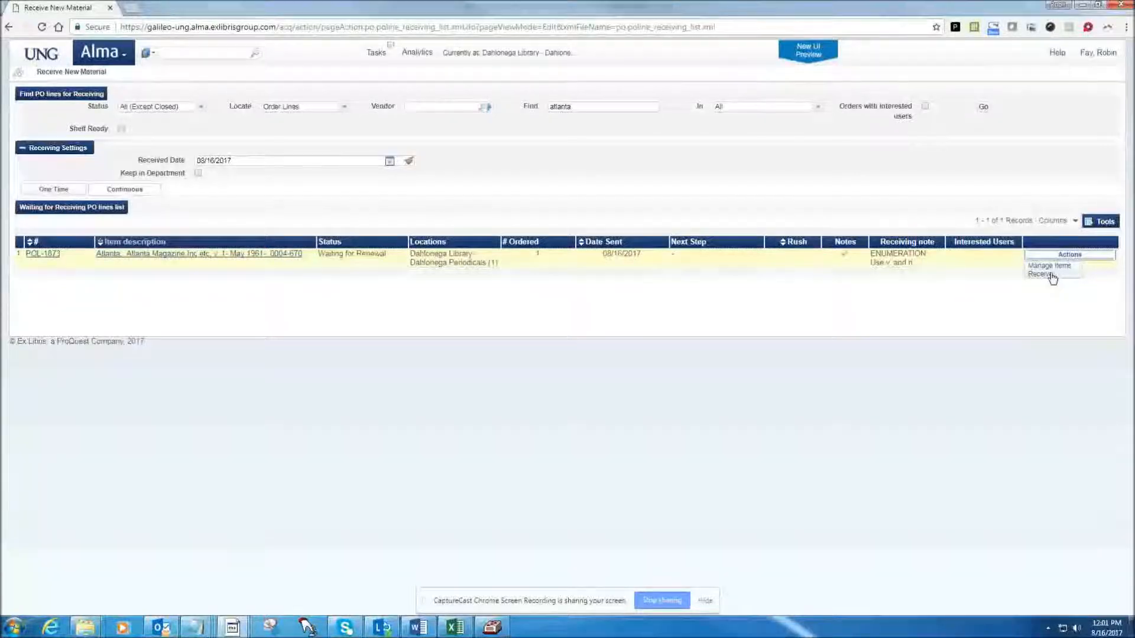
{"action": "left_click", "coordinate": [1050, 276]}
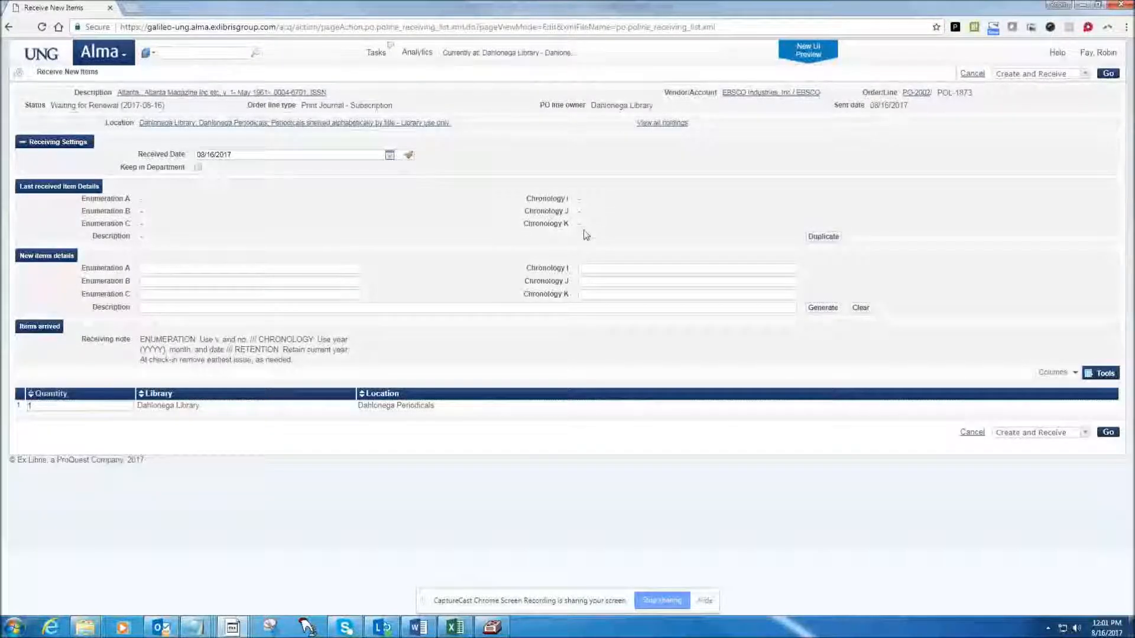
Set the new item's Enumeration A to v.57 and Enumeration B to no.2.
{"action": "left_click_drag", "start_coordinate": [583, 235], "coordinate": [78, 199]}
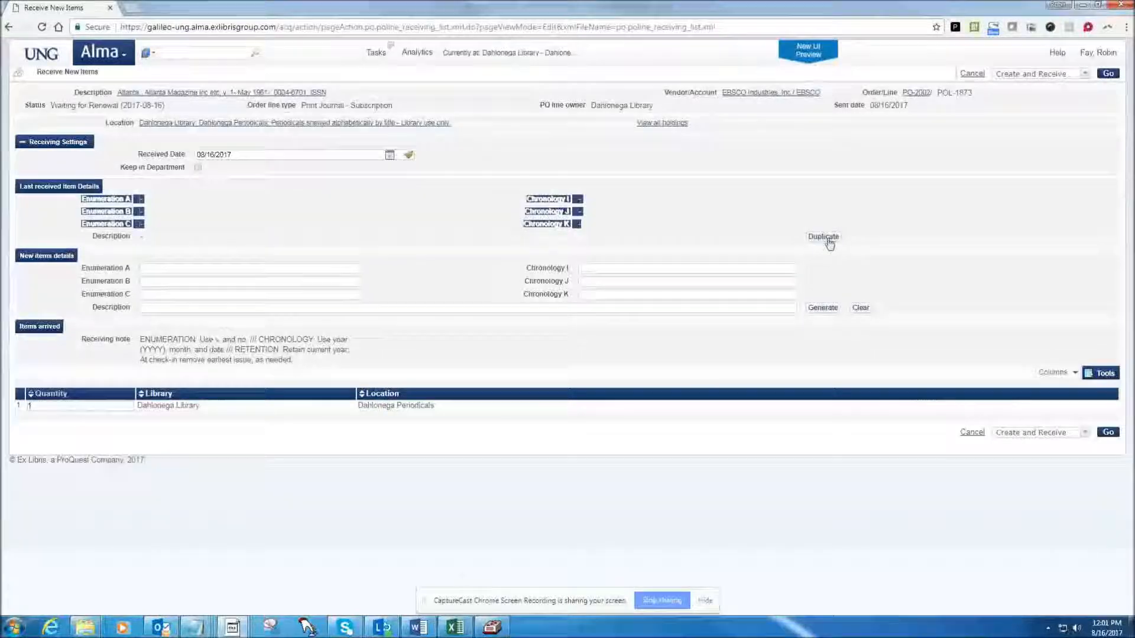
{"action": "left_click", "coordinate": [652, 238]}
{"action": "left_click", "coordinate": [204, 268]}
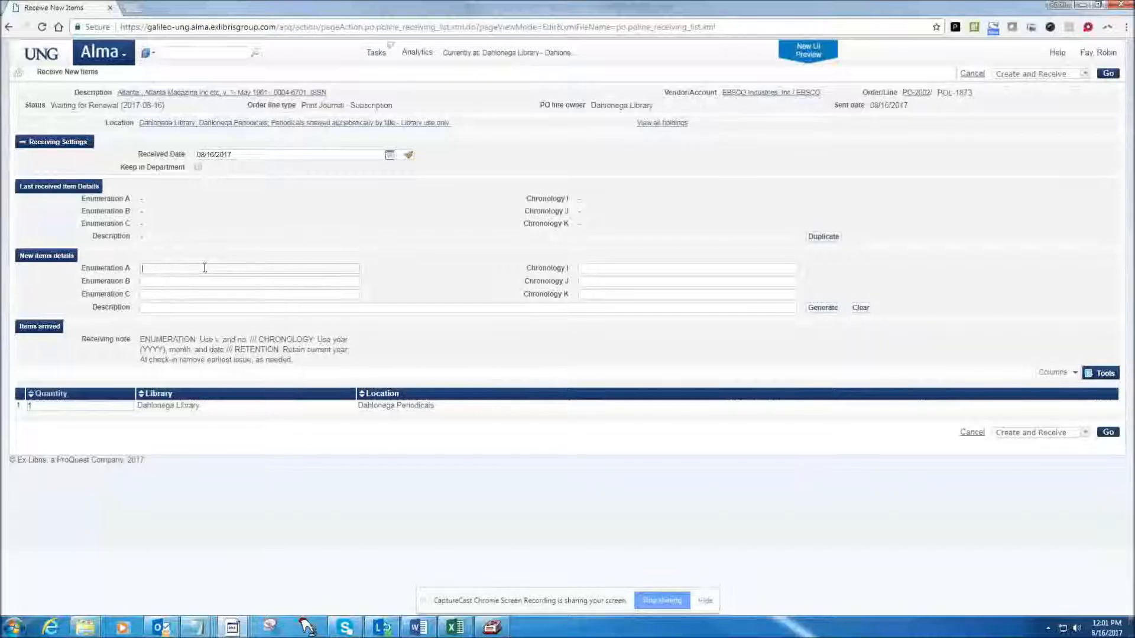
{"action": "type", "text": "v"}
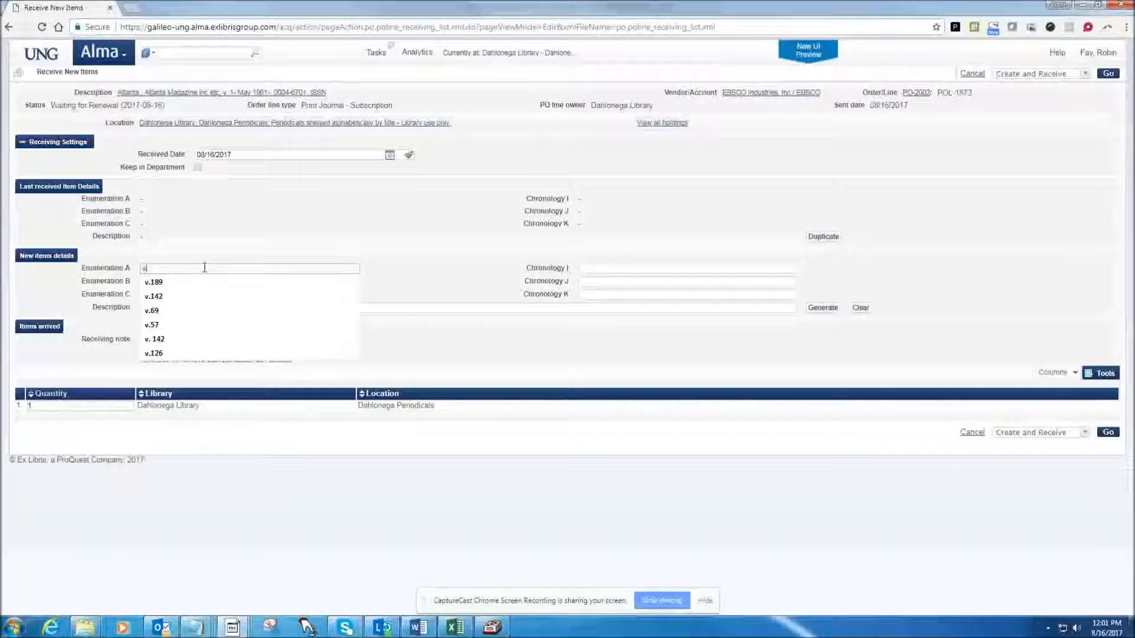
{"action": "type", "text": ".57"}
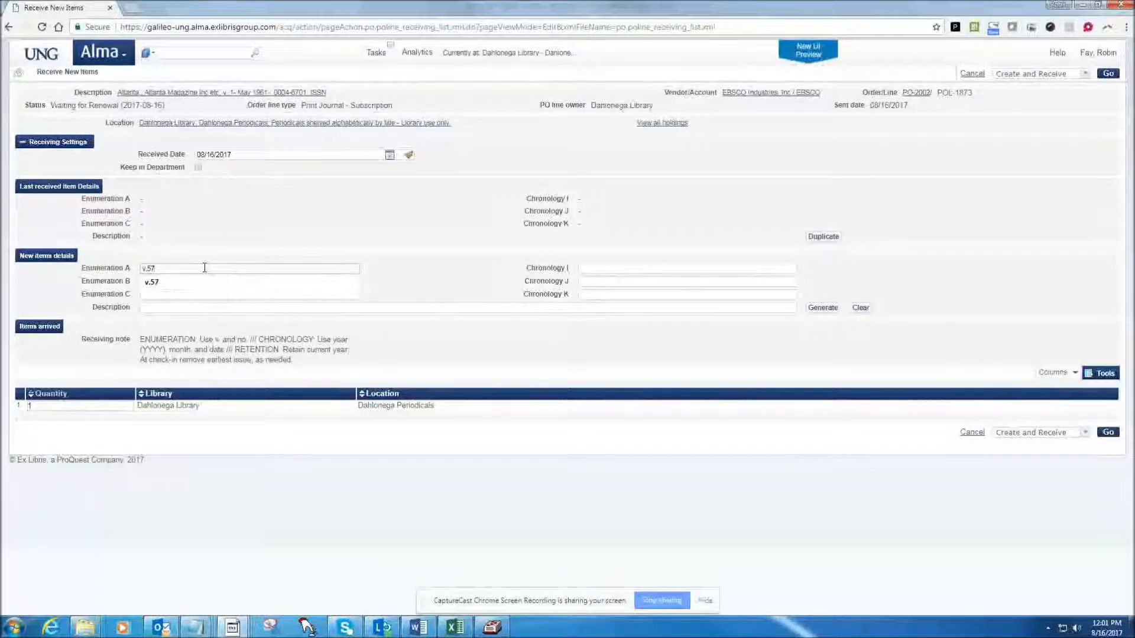
{"action": "left_click", "coordinate": [371, 272]}
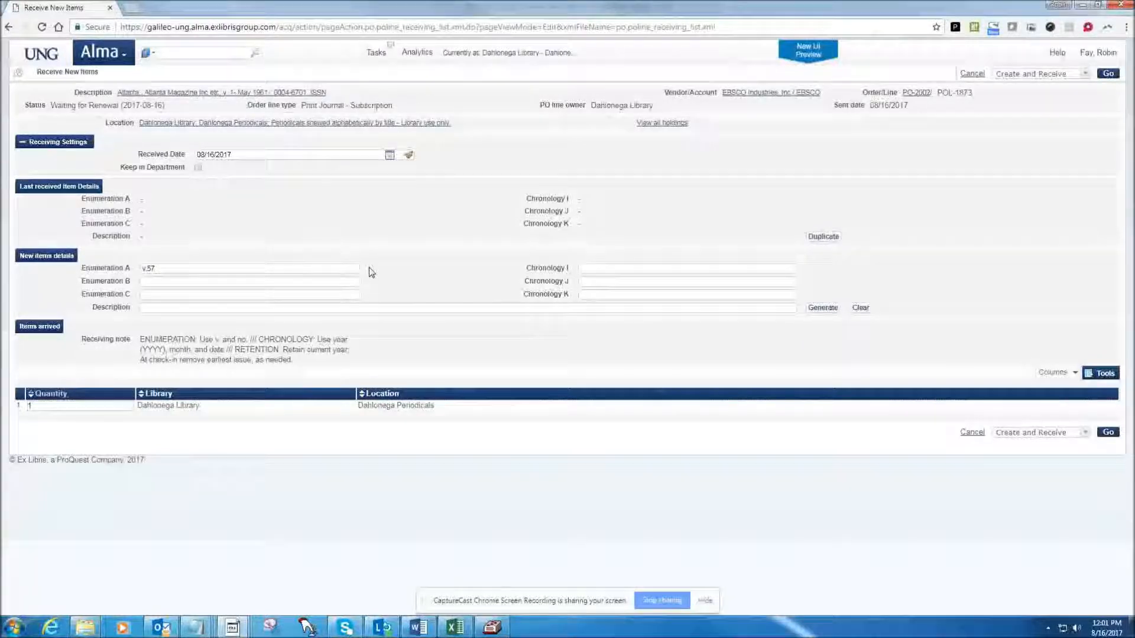
{"action": "left_click", "coordinate": [284, 283]}
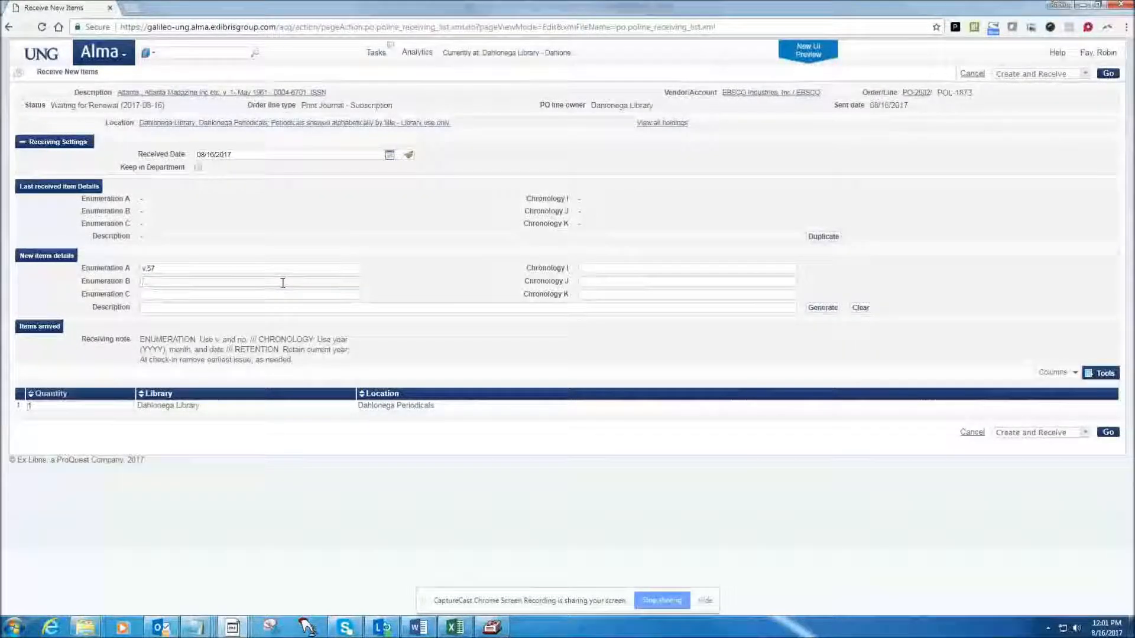
{"action": "type", "text": "no"}
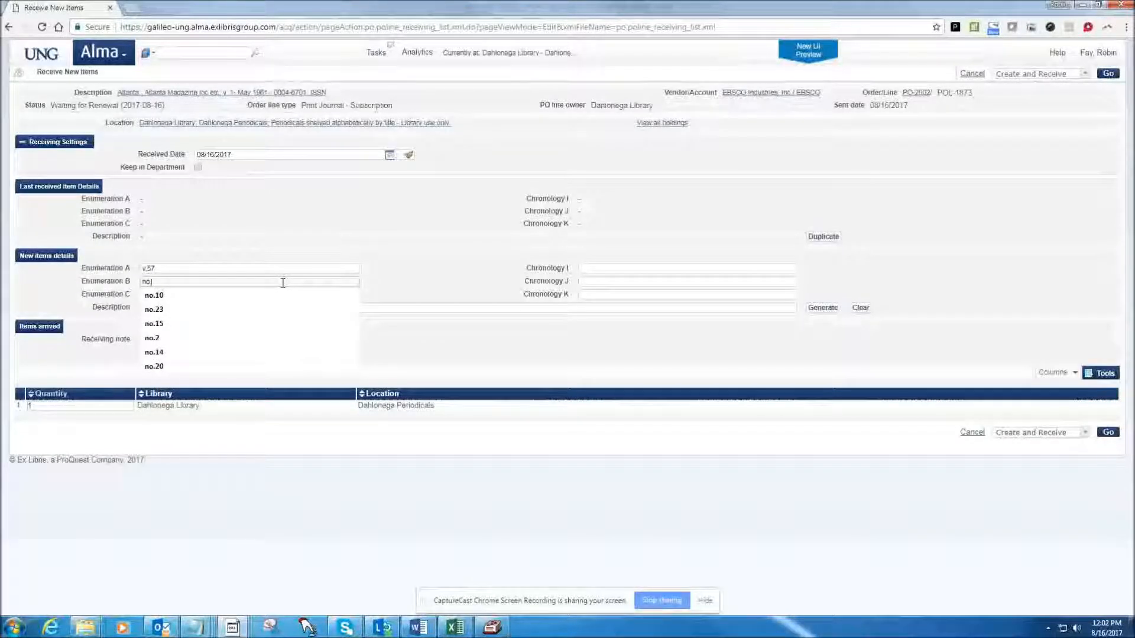
{"action": "type", "text": ".2"}
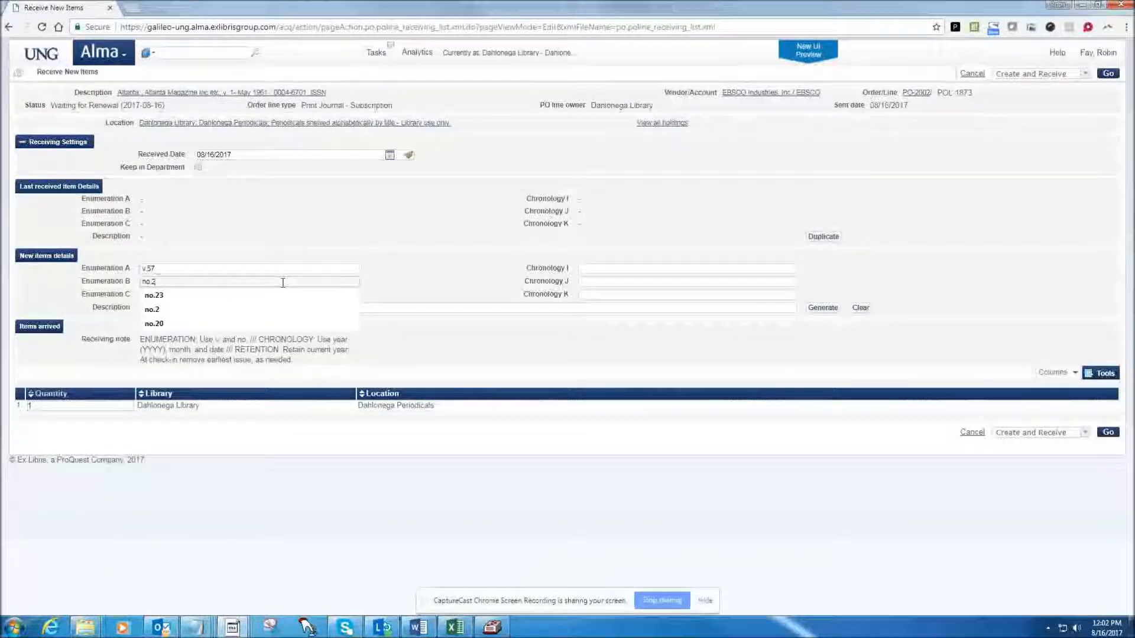
Set Chronology I to 2017 and Chronology J to "June)", and generate the new item's description.
{"action": "left_click", "coordinate": [598, 270]}
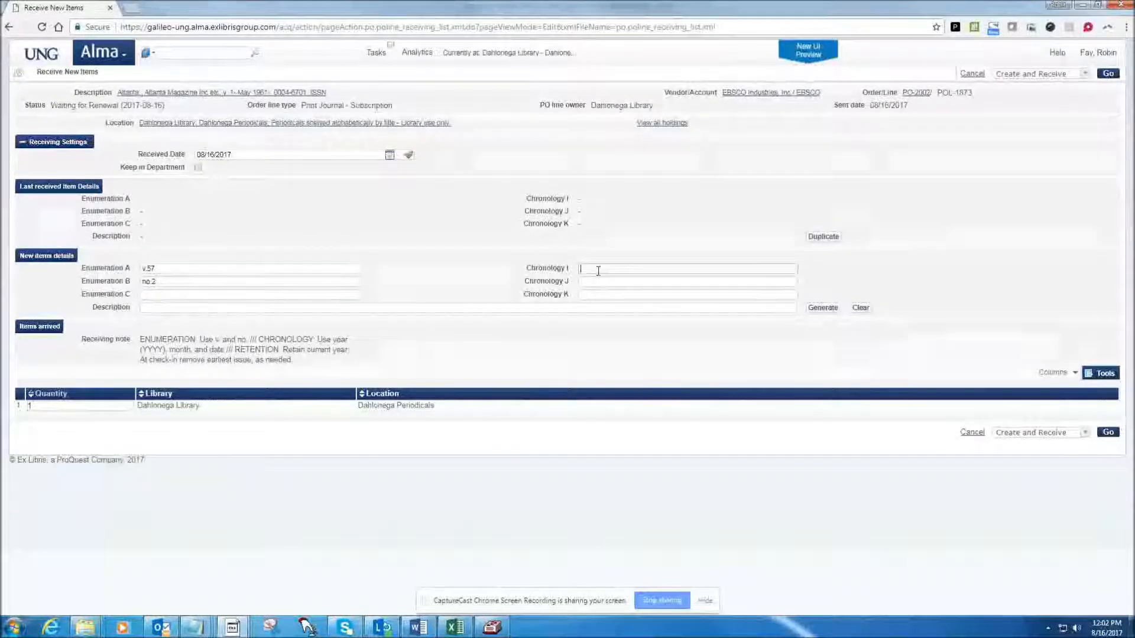
{"action": "type", "text": "2017"}
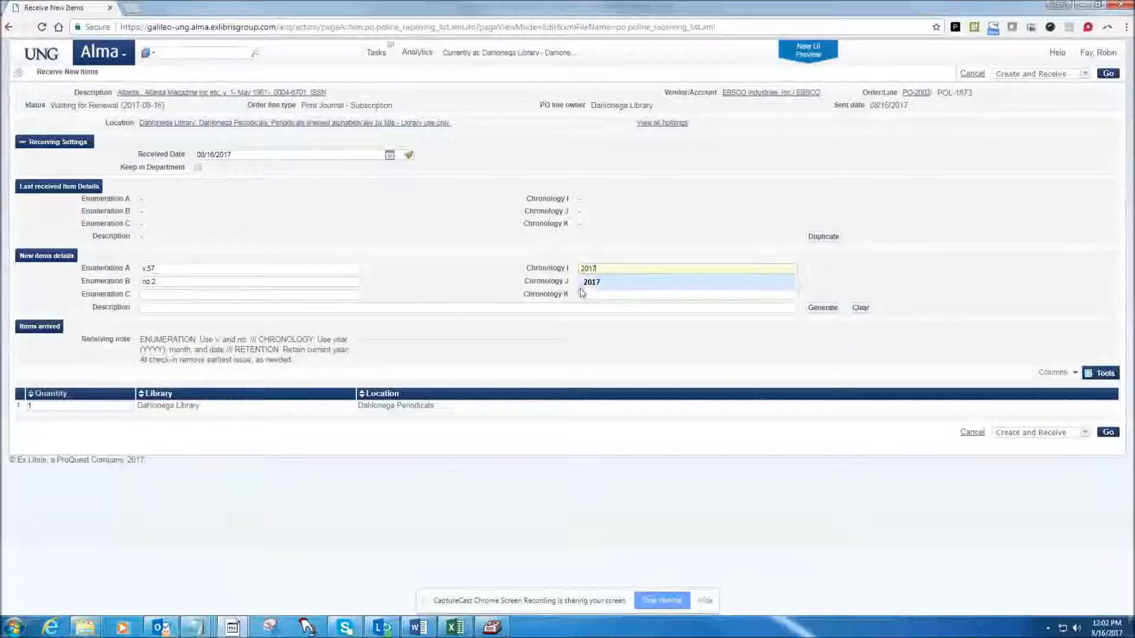
{"action": "key", "text": "Tab"}
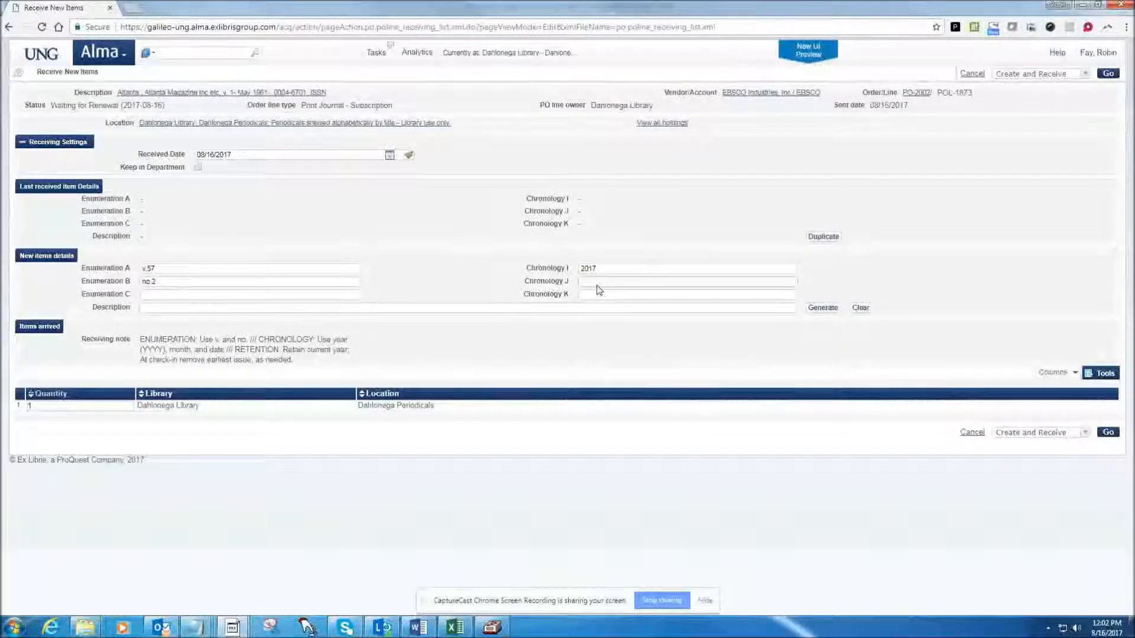
{"action": "type", "text": "June"}
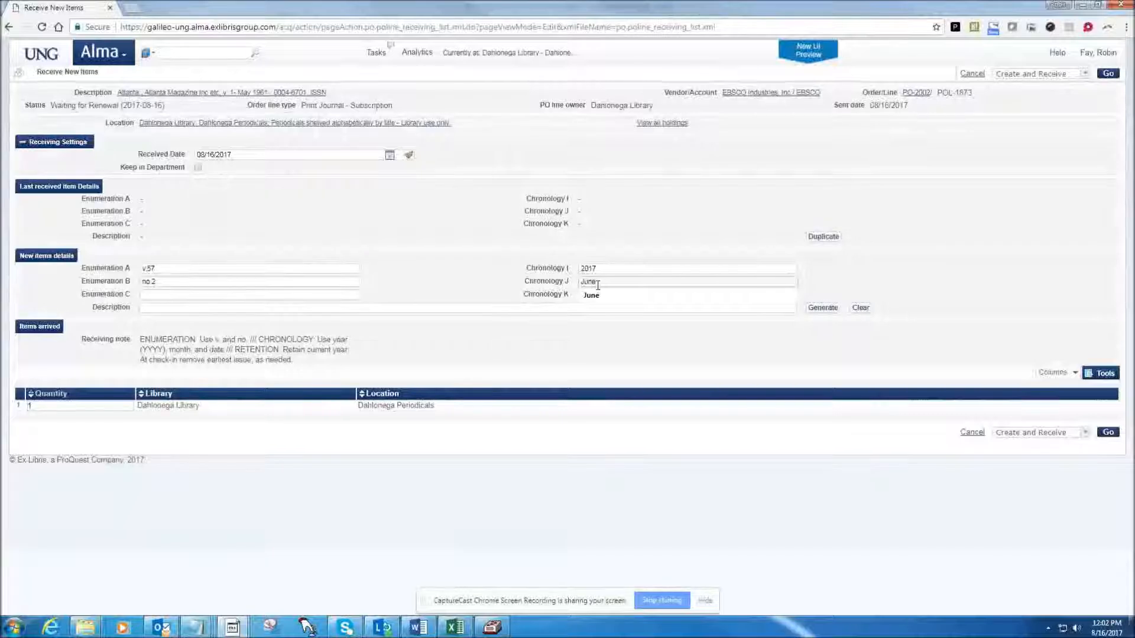
{"action": "left_click", "coordinate": [584, 295]}
{"action": "left_click", "coordinate": [574, 294]}
{"action": "left_click", "coordinate": [605, 281]}
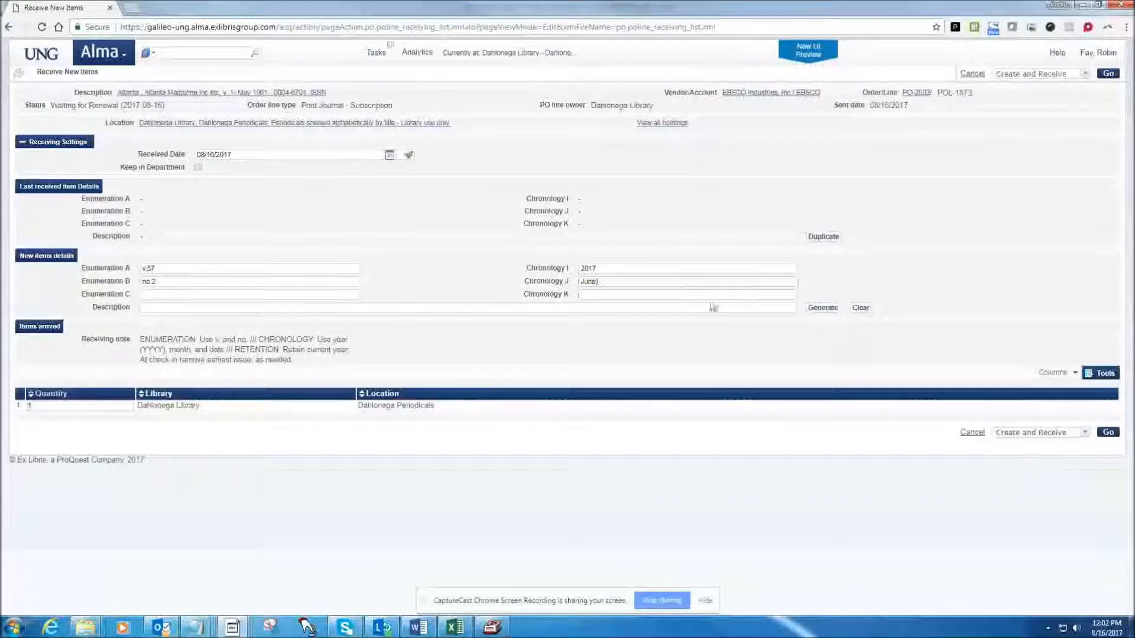
{"action": "left_click", "coordinate": [821, 308]}
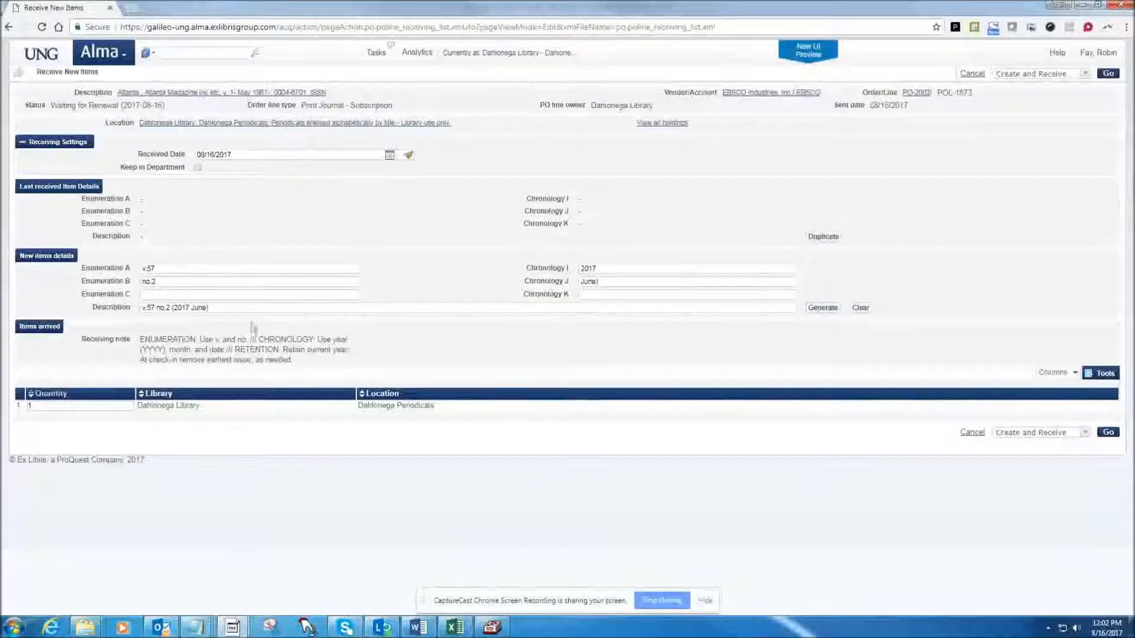
Review the generated description and the receiving note's instructions on enumeration, chronology and retention.
{"action": "left_click_drag", "start_coordinate": [223, 308], "coordinate": [142, 308]}
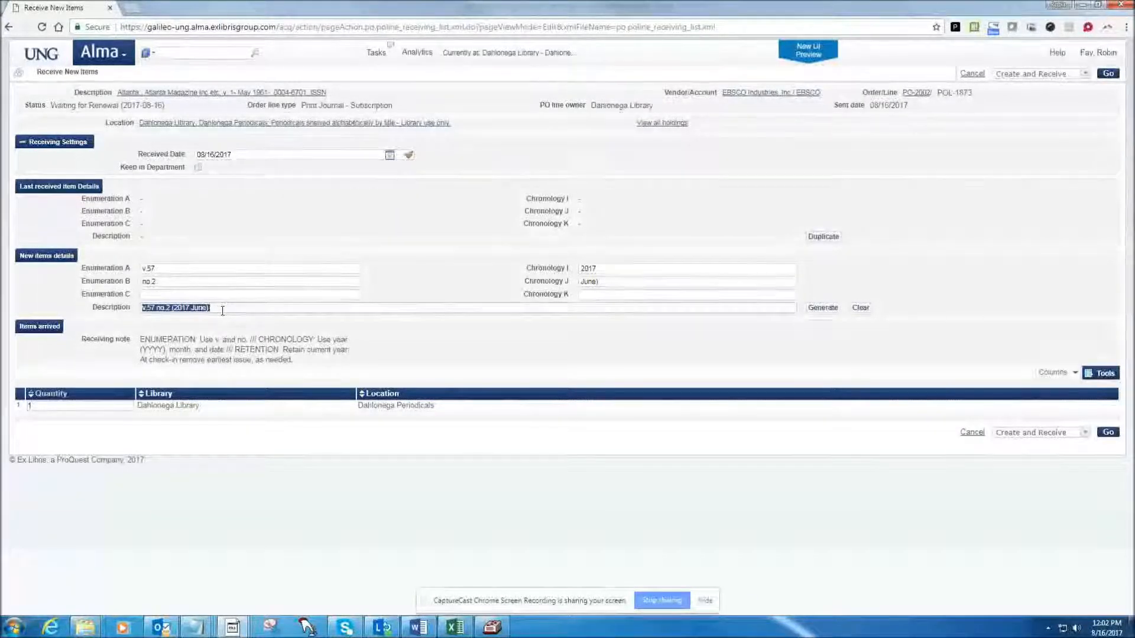
{"action": "left_click_drag", "start_coordinate": [309, 367], "coordinate": [142, 336]}
{"action": "left_click", "coordinate": [142, 335]}
{"action": "triple_click", "coordinate": [142, 337]}
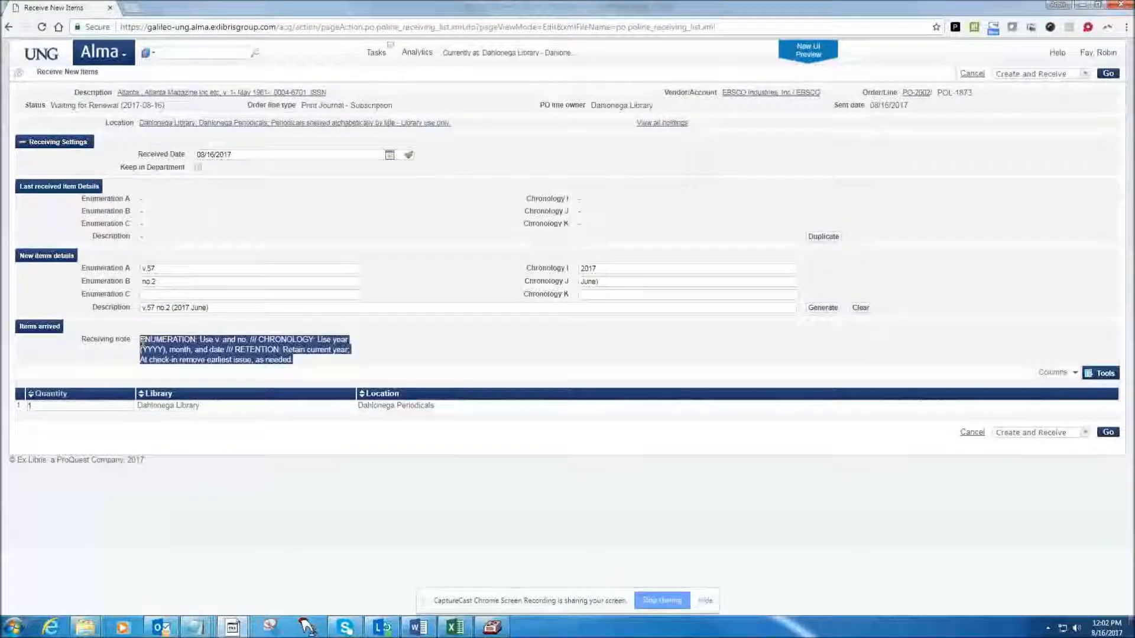
{"action": "left_click", "coordinate": [304, 363]}
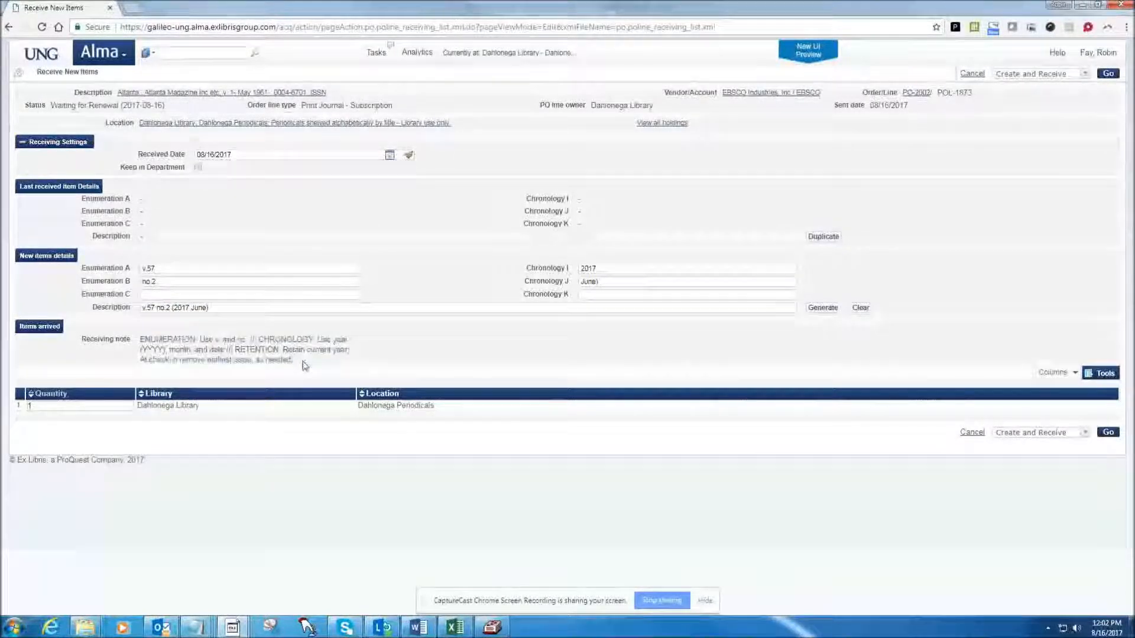
{"action": "left_click_drag", "start_coordinate": [259, 340], "coordinate": [318, 365]}
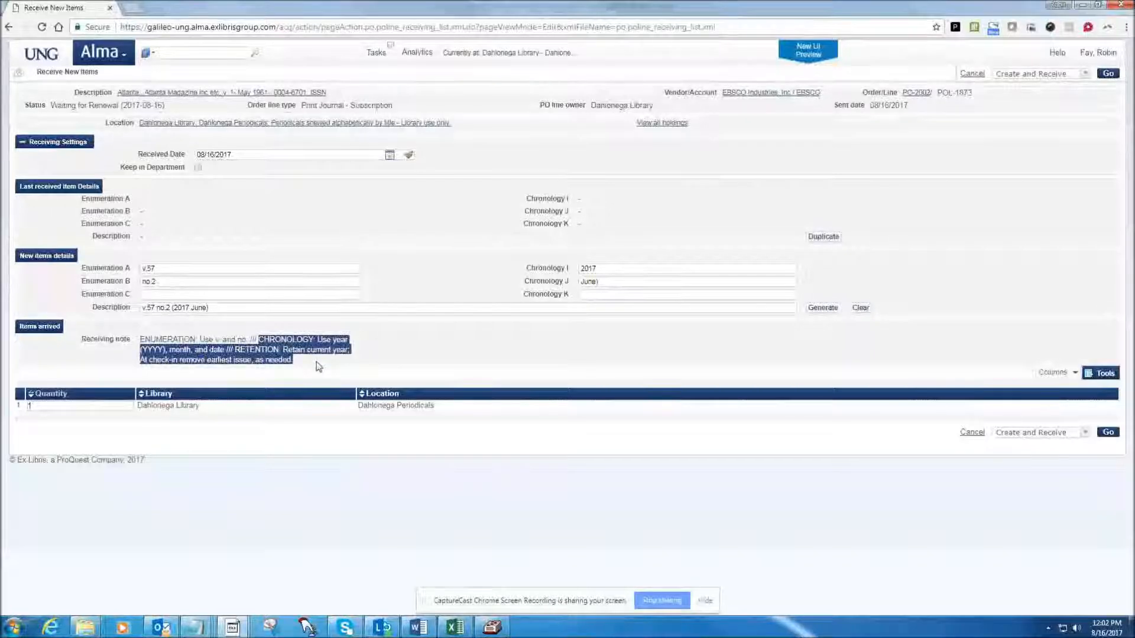
{"action": "left_click", "coordinate": [344, 349]}
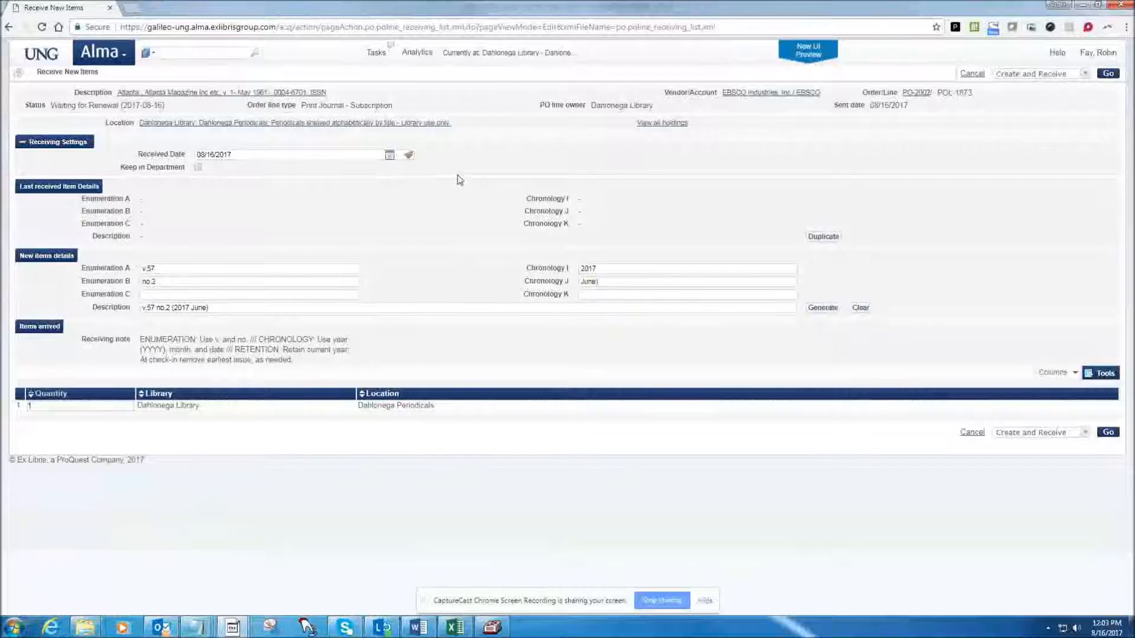
Create and receive the v.57 no.2 issue, and reopen the Atlanta magazine order line for receiving.
{"action": "left_click", "coordinate": [1108, 433]}
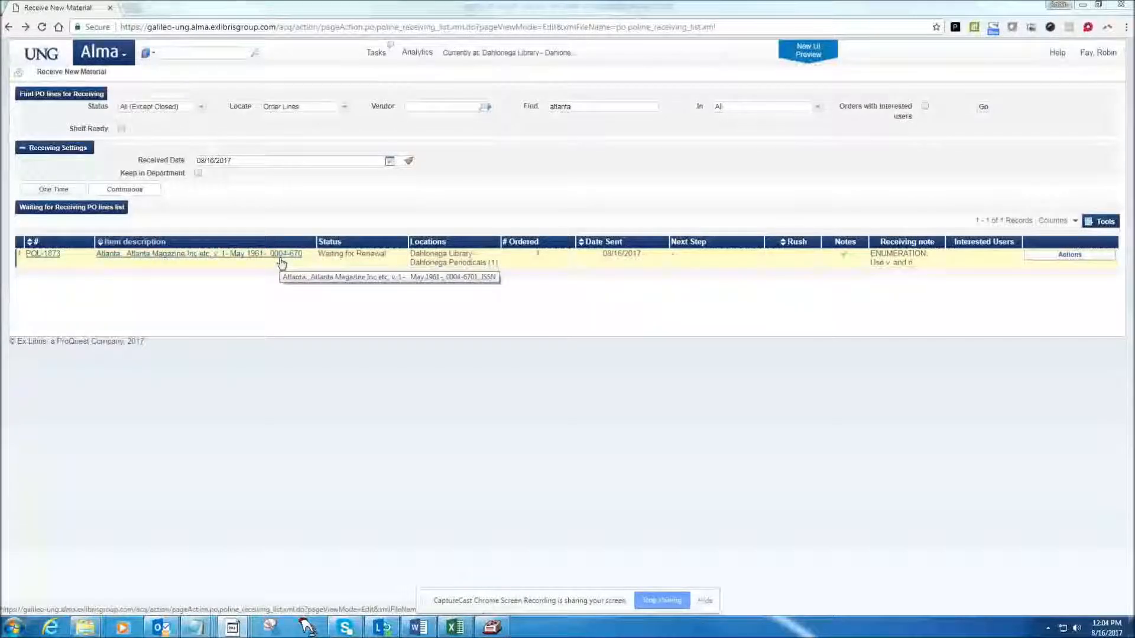
{"action": "left_click", "coordinate": [1054, 259]}
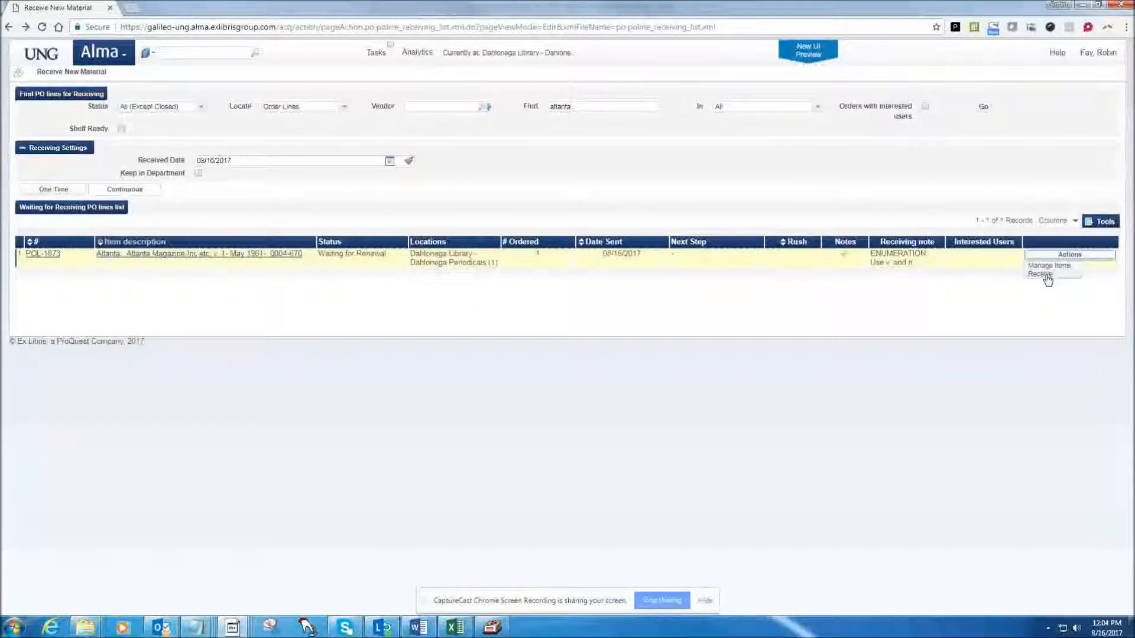
{"action": "left_click", "coordinate": [1045, 275]}
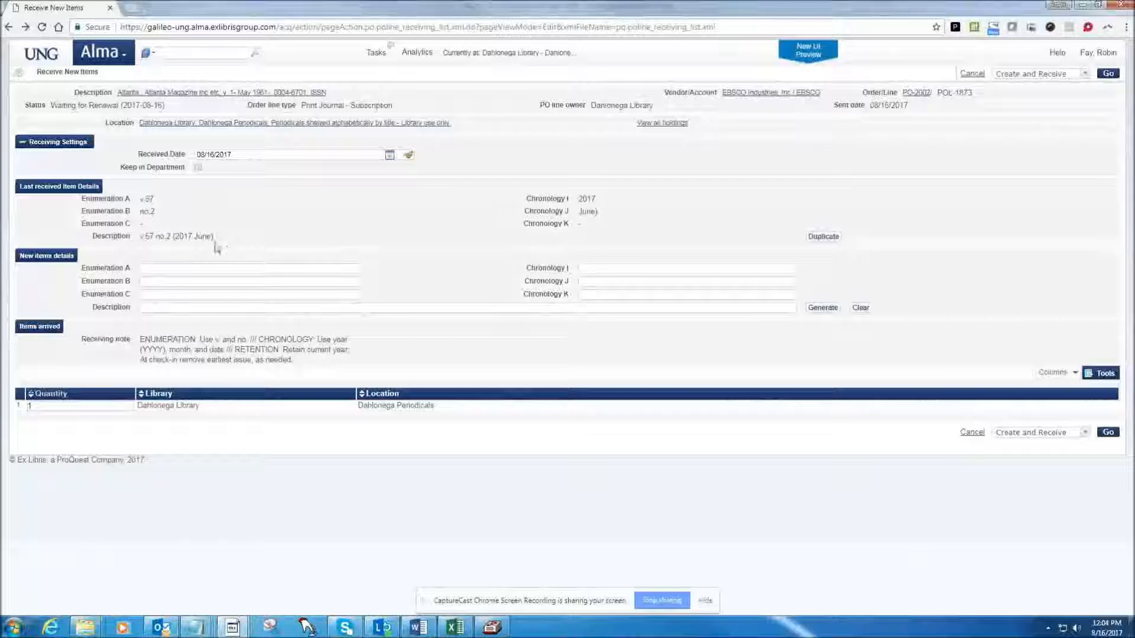
Duplicate the last received item's details into the new item and set its Enumeration B to no.3.
{"action": "left_click_drag", "start_coordinate": [214, 239], "coordinate": [137, 200]}
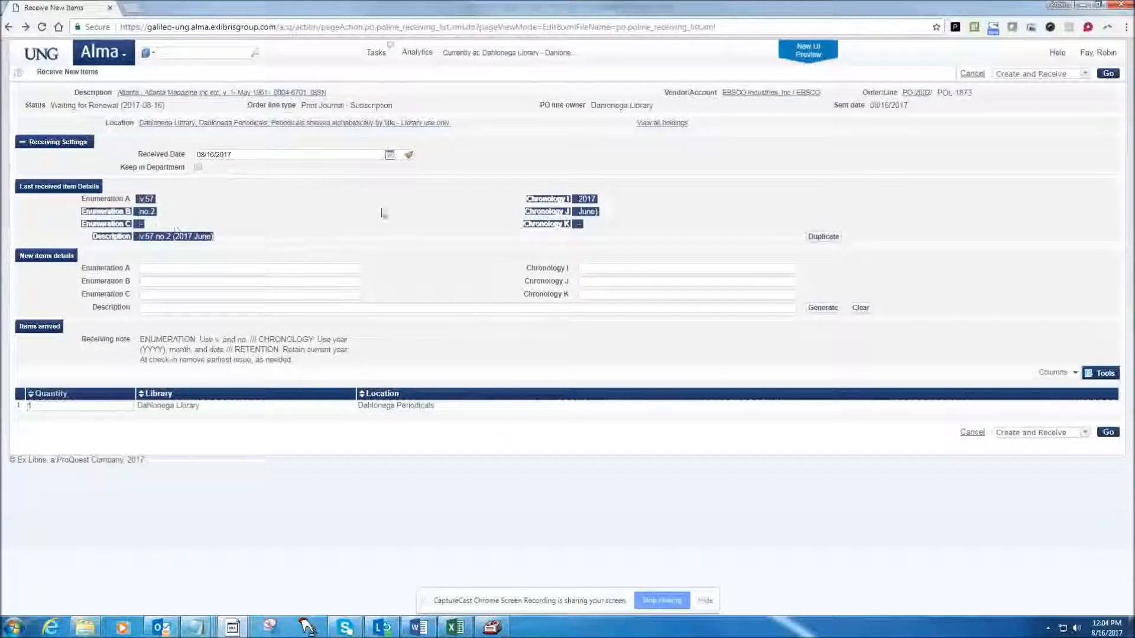
{"action": "left_click", "coordinate": [835, 241]}
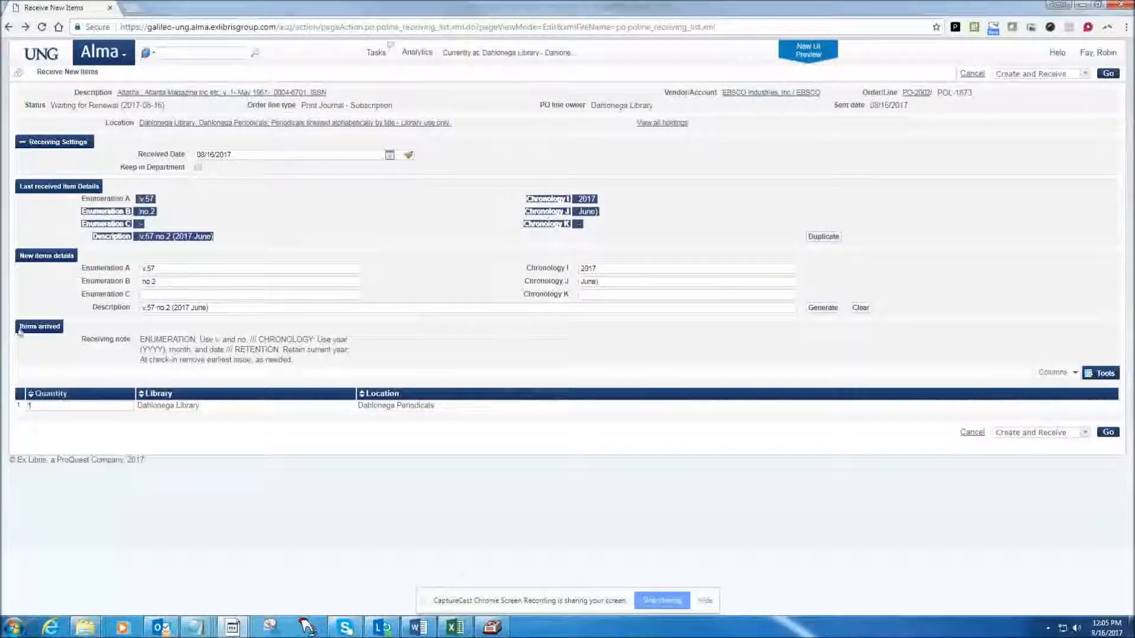
{"action": "left_click", "coordinate": [162, 282]}
{"action": "key", "text": "BackSpace"}
{"action": "type", "text": "6"}
{"action": "key", "text": "BackSpace"}
{"action": "type", "text": "3"}
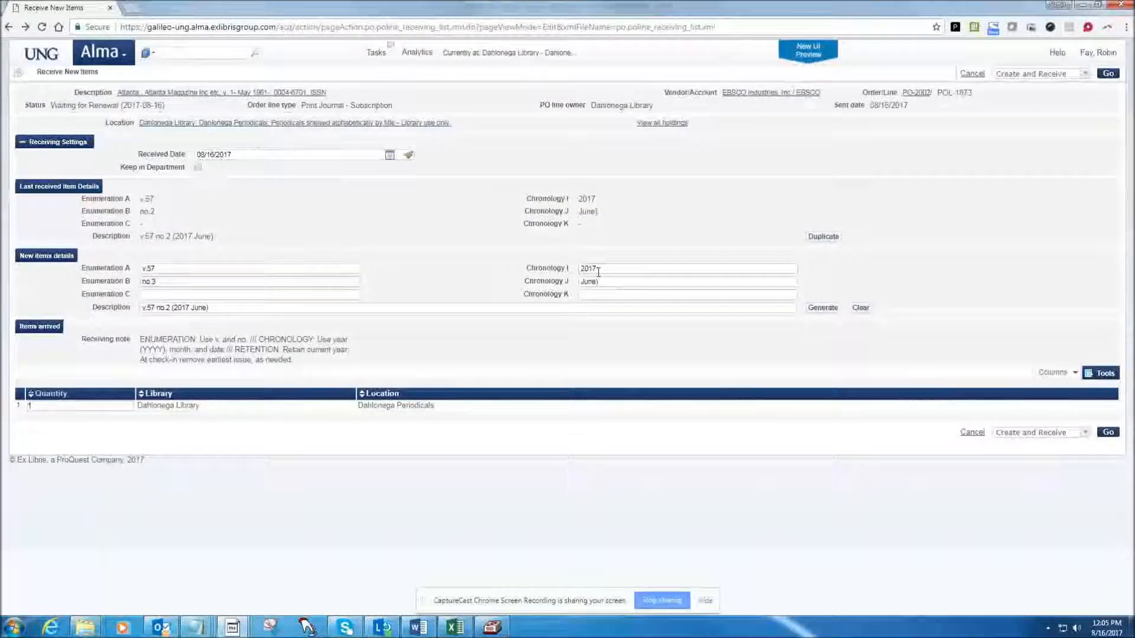
Change the new item's Chronology J to "July)" and generate its description.
{"action": "left_click_drag", "start_coordinate": [586, 283], "coordinate": [597, 282]}
{"action": "type", "text": "l"}
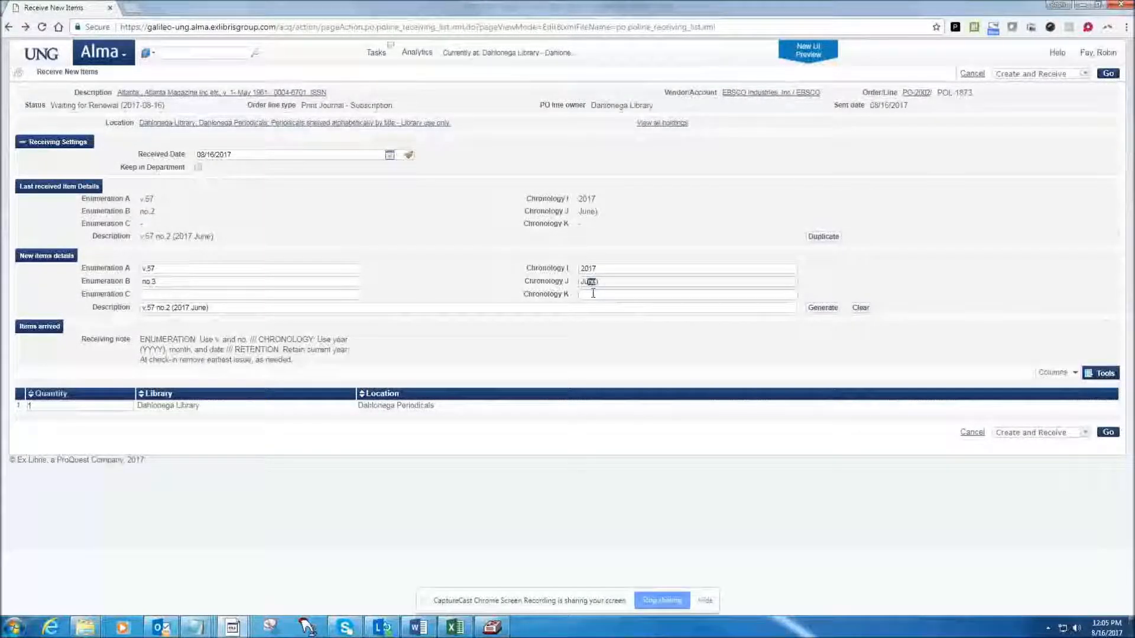
{"action": "type", "text": "y"}
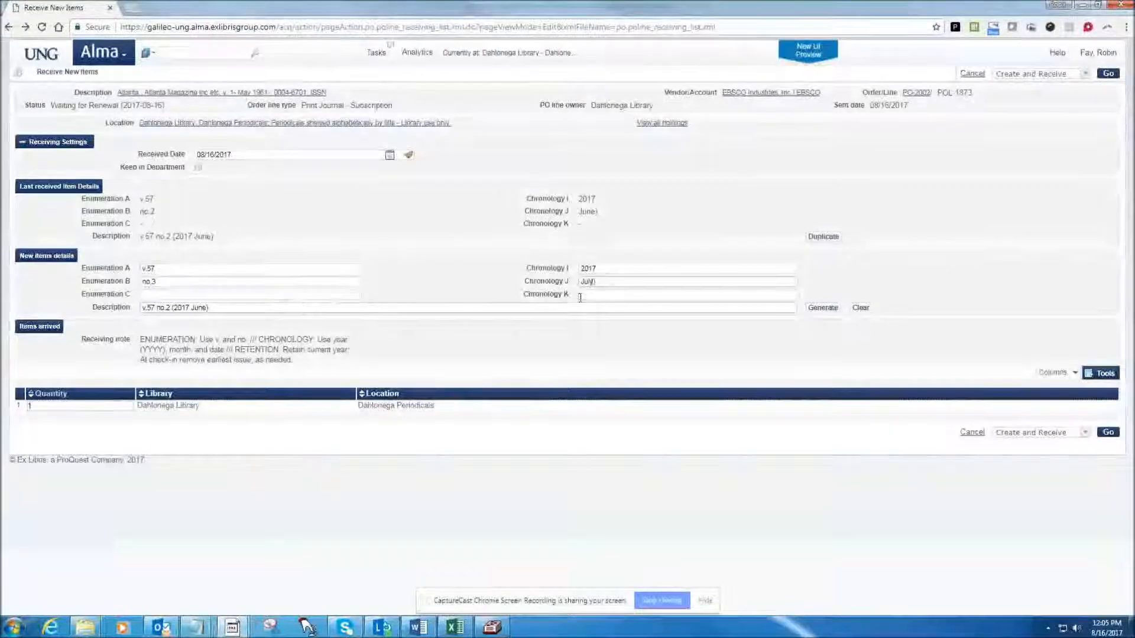
{"action": "left_click", "coordinate": [827, 312]}
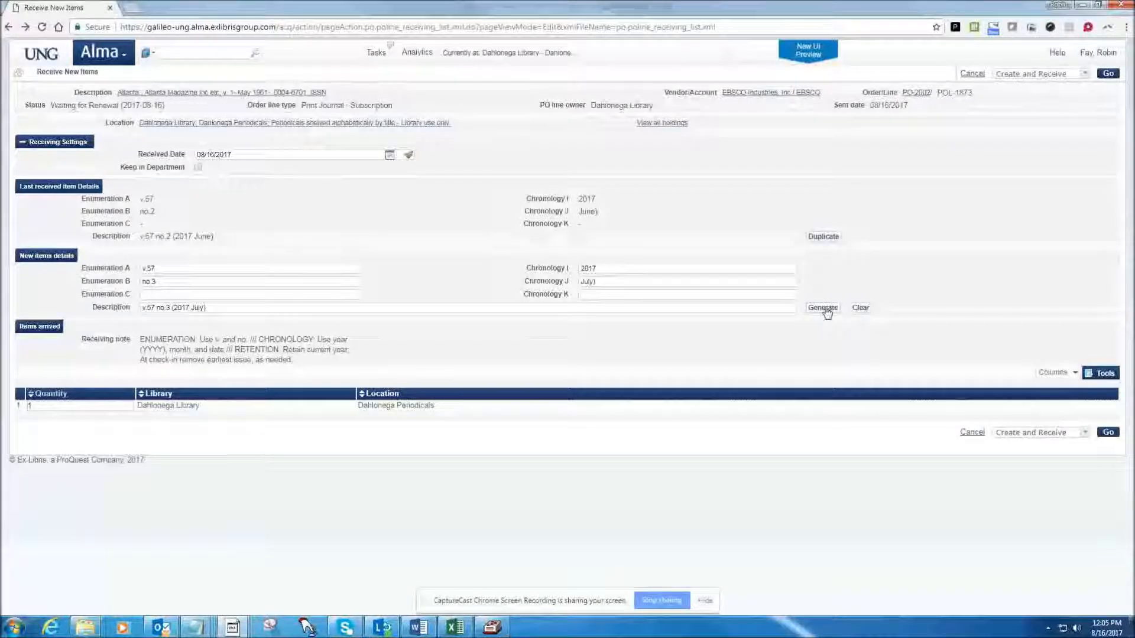
Set Chronology K to 15, remove the closing parenthesis from Chronology J so it reads July, and regenerate the description.
{"action": "left_click", "coordinate": [584, 294]}
{"action": "type", "text": "18"}
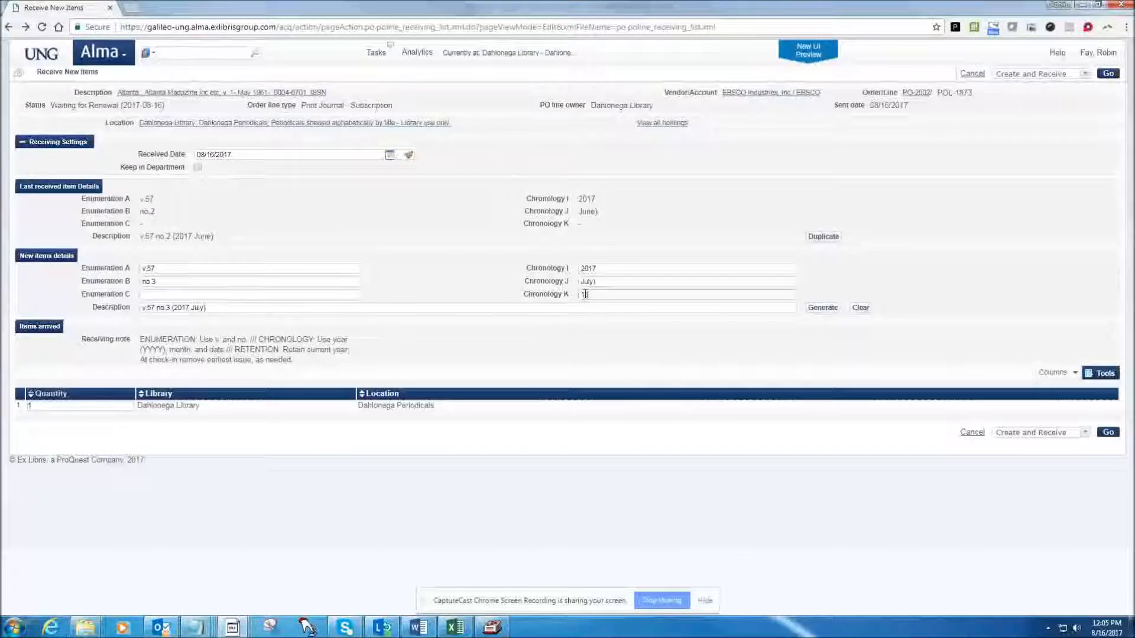
{"action": "left_click_drag", "start_coordinate": [593, 282], "coordinate": [601, 282]}
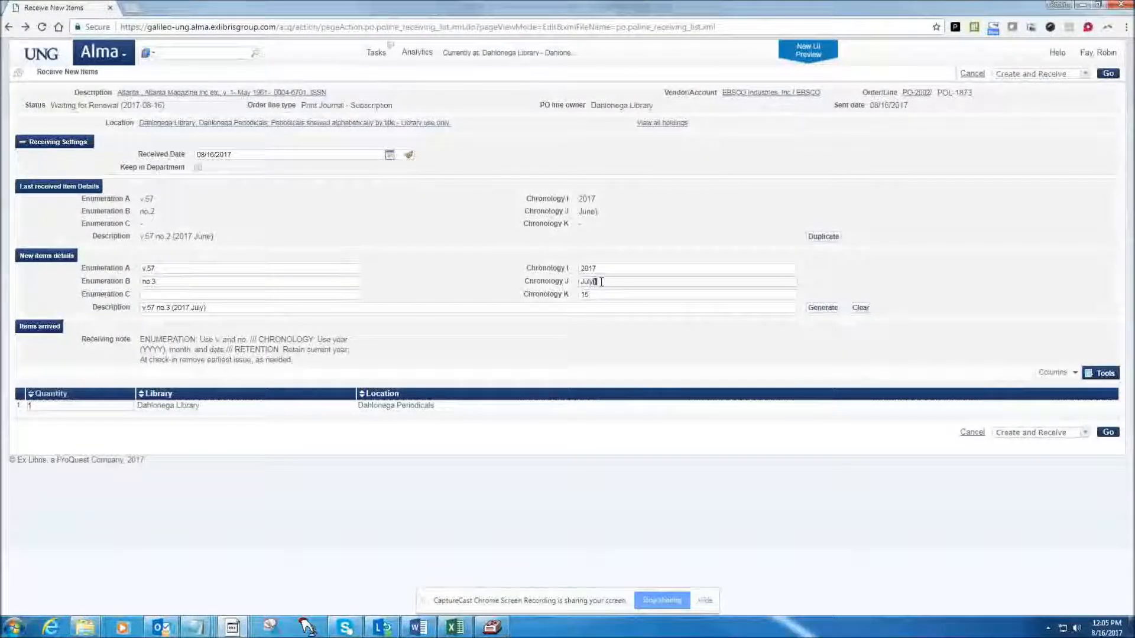
{"action": "key", "text": "BackSpace"}
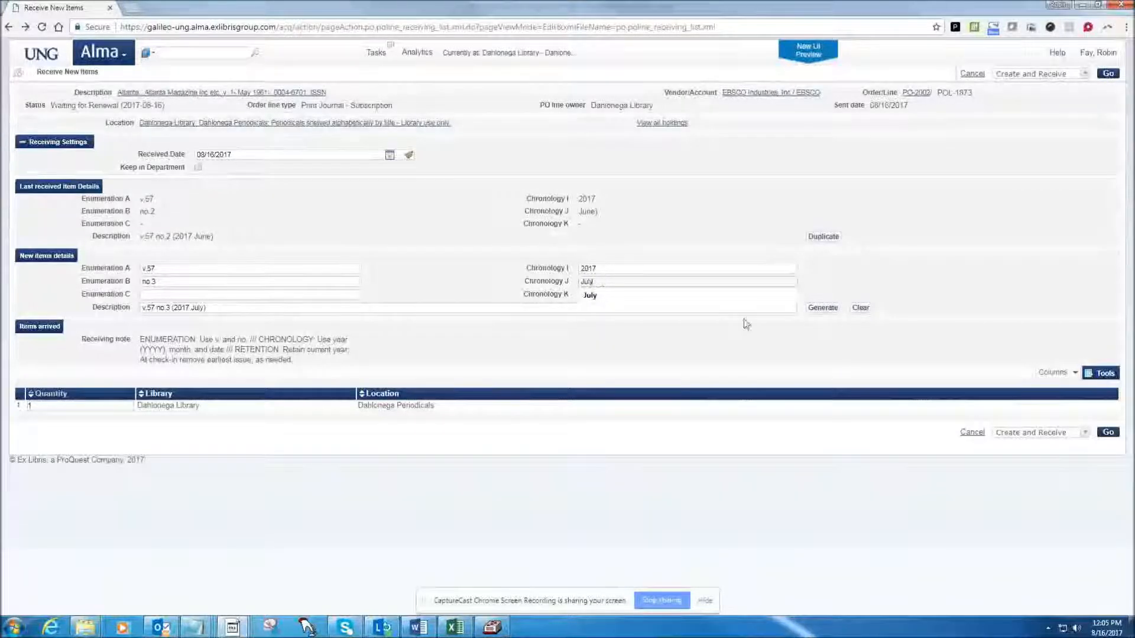
{"action": "left_click", "coordinate": [818, 309]}
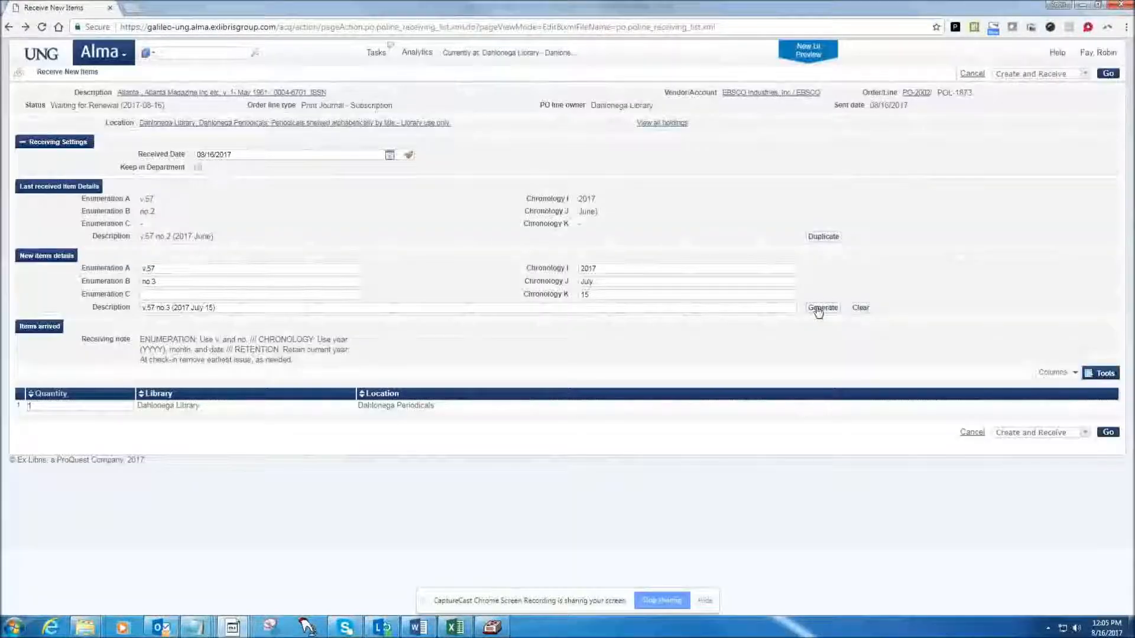